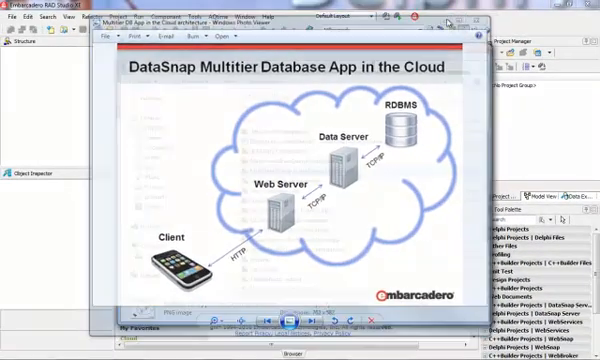
- Close the architecture slide viewer and the Explorer file list to reveal RAD Studio
click(449, 24)
click(483, 51)
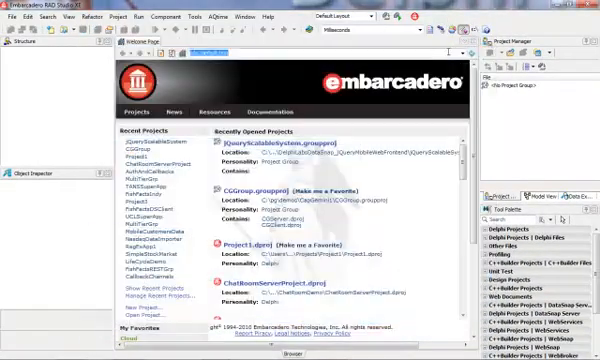
- Switch to Chrome and bring up the jQuery Mobile demos and documentation page
key(alt+Tab)
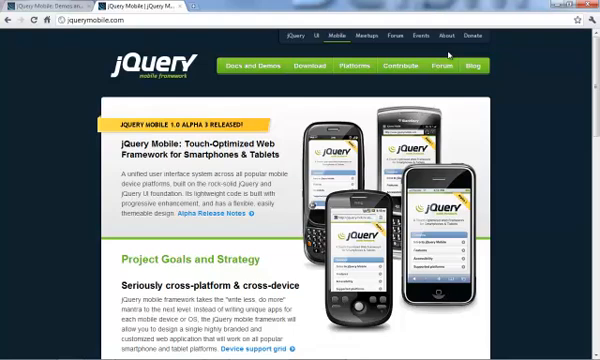
click(46, 6)
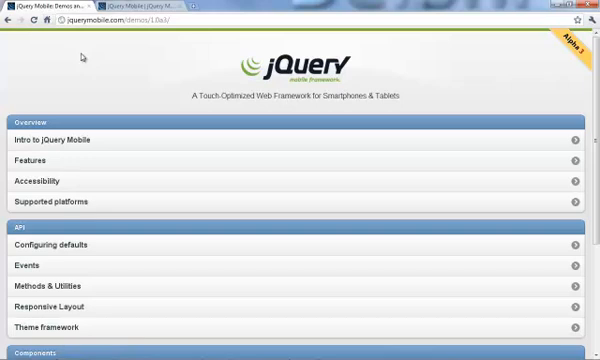
scroll(82, 57, down, 2)
scroll(82, 57, down, 1)
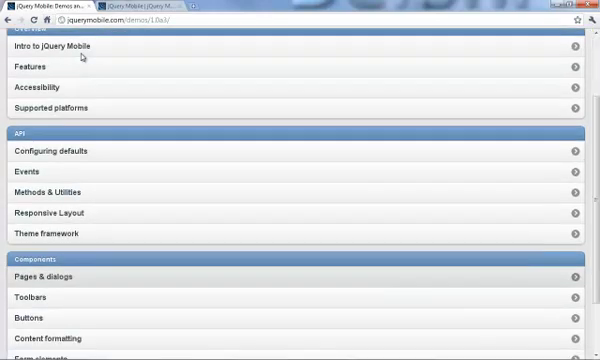
scroll(82, 57, down, 2)
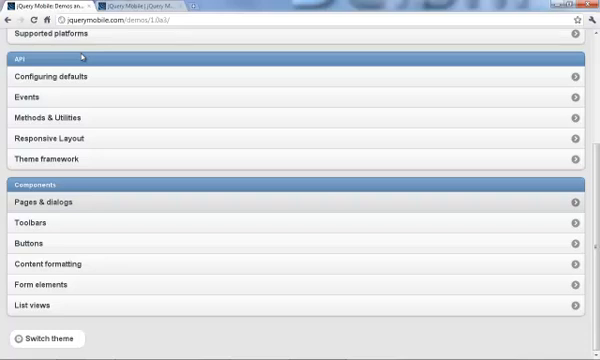
- Read the Anatomy of a page article and highlight its complete single-page template code
click(45, 202)
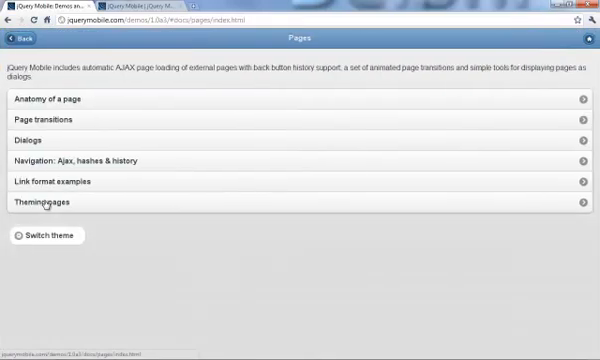
click(43, 100)
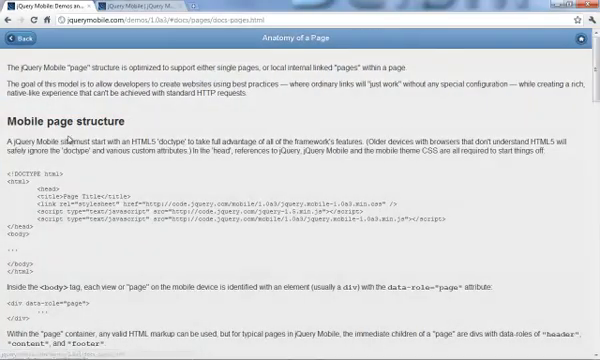
scroll(50, 105, down, 3)
scroll(68, 138, down, 5)
scroll(68, 138, down, 5)
scroll(68, 138, down, 4)
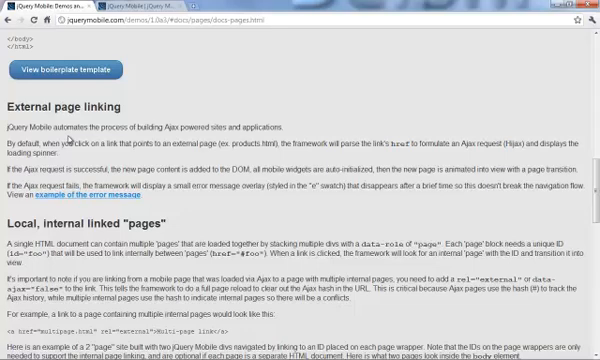
scroll(68, 138, up, 4)
scroll(70, 140, up, 1)
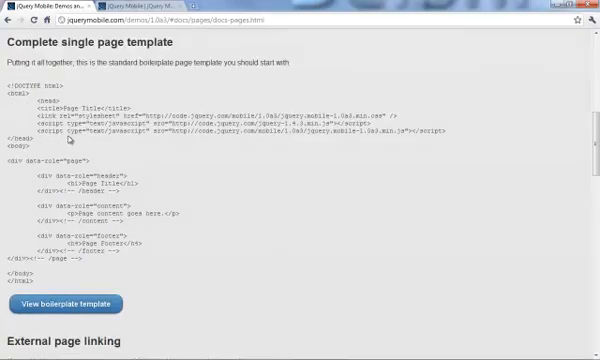
drag(33, 282, 6, 84)
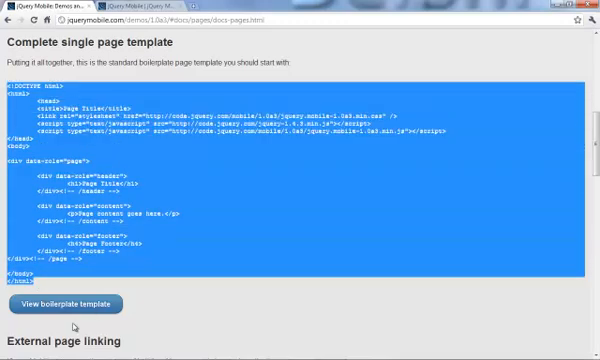
click(85, 292)
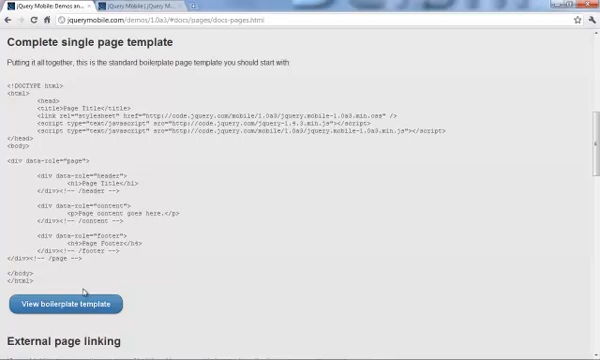
- View the boilerplate template demo page, then minimize the browser to reach RAD Studio
click(78, 303)
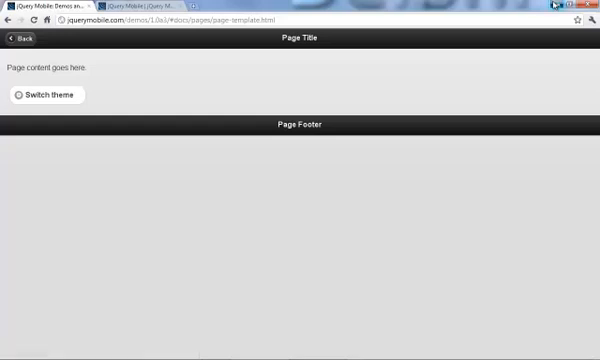
click(534, 5)
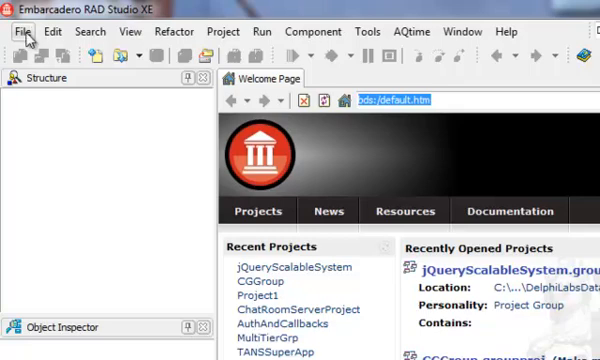
- Bring up the New Items gallery and browse the C++Builder and Delphi WebBroker project types
click(23, 31)
mouse_move(50, 52)
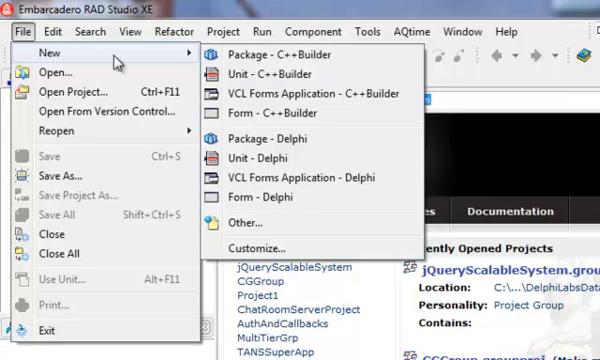
click(244, 223)
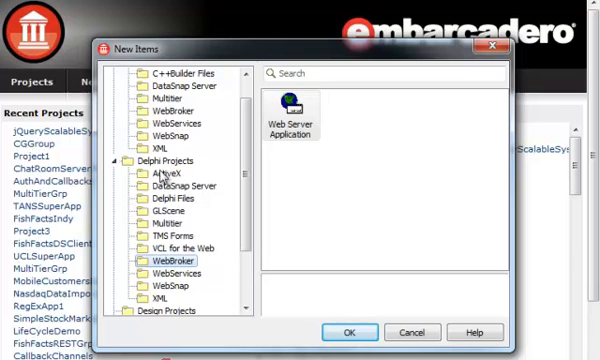
click(165, 161)
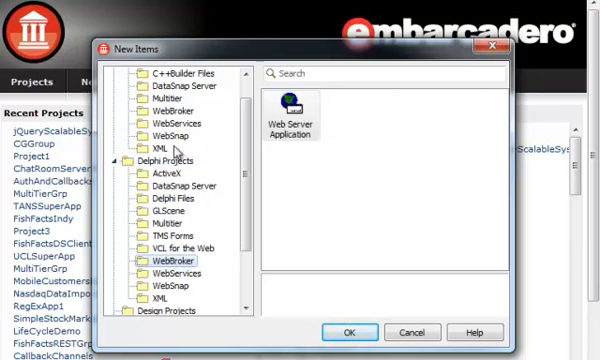
click(173, 110)
scroll(247, 150, up, 3)
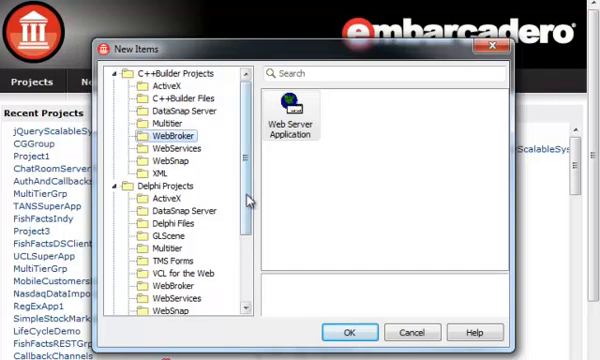
scroll(247, 200, down, 3)
click(172, 248)
click(290, 115)
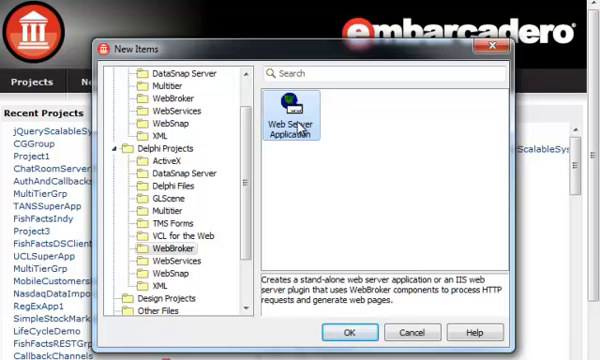
- Review the DataSnap WebBroker, DataSnap REST and SOAP Server application project types
click(183, 173)
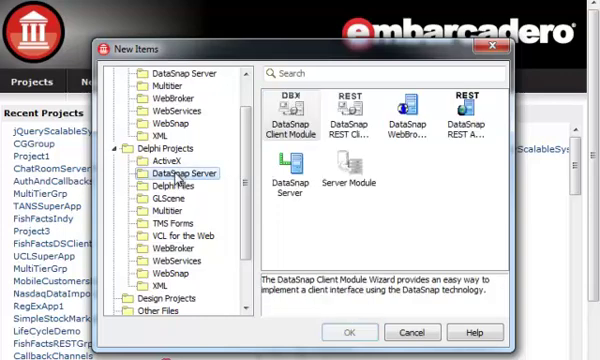
click(348, 165)
click(408, 118)
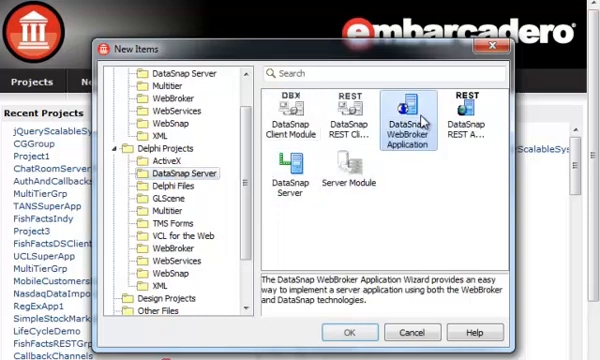
click(466, 118)
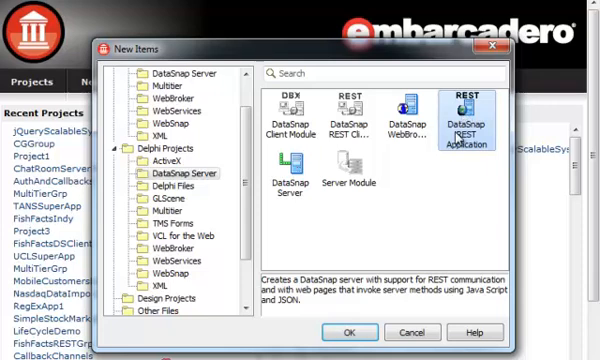
click(176, 260)
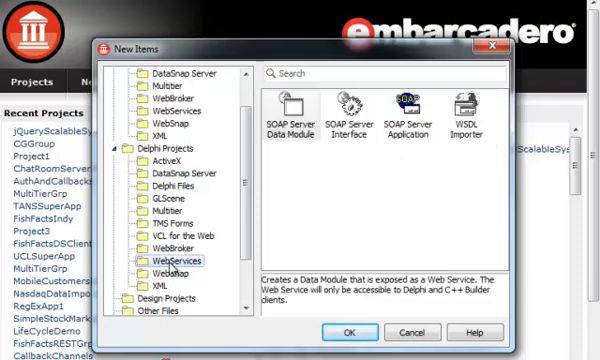
click(408, 118)
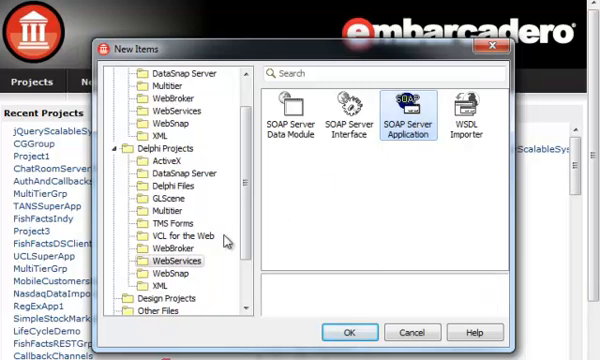
- Return to Delphi WebBroker and choose the Web Server Application project type
click(175, 248)
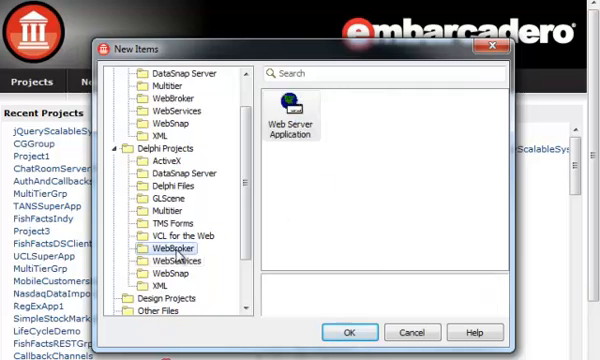
click(288, 118)
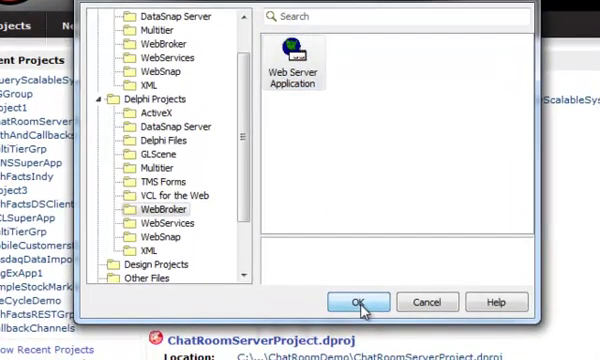
- Confirm the new web server application and choose Indy VCL Application as its server type
click(350, 332)
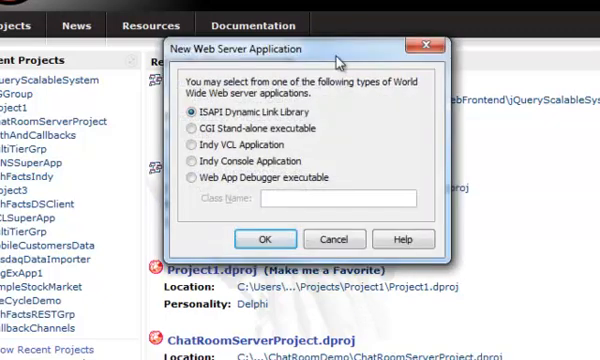
drag(338, 52, 323, 80)
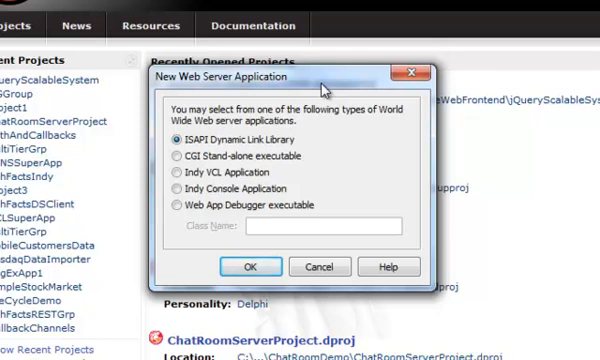
click(177, 172)
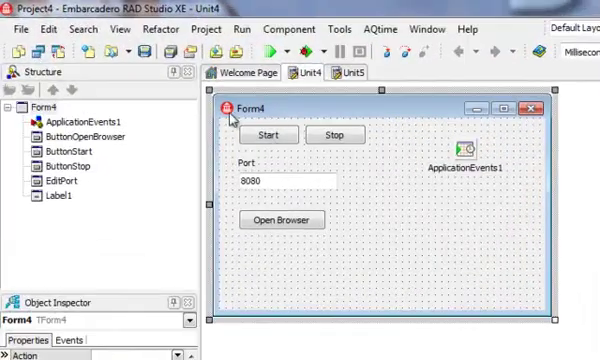
- Inspect the generated form's Start, Stop, Port and Open Browser controls
click(158, 78)
click(334, 135)
click(288, 182)
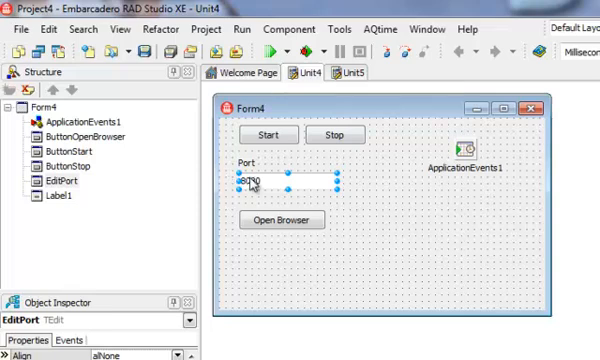
click(278, 224)
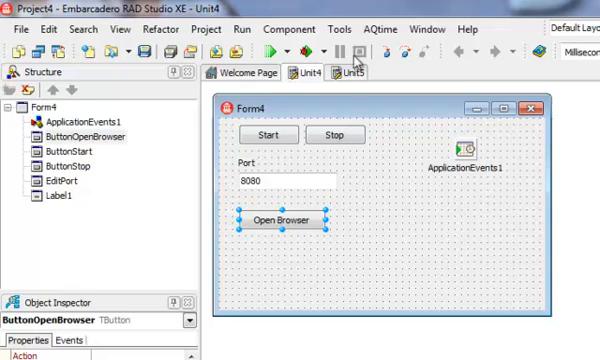
- Switch to the Unit5 web module, glance at its source code and return to its design surface
click(352, 73)
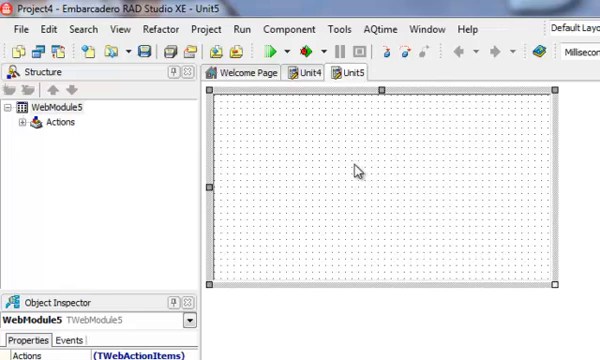
click(62, 52)
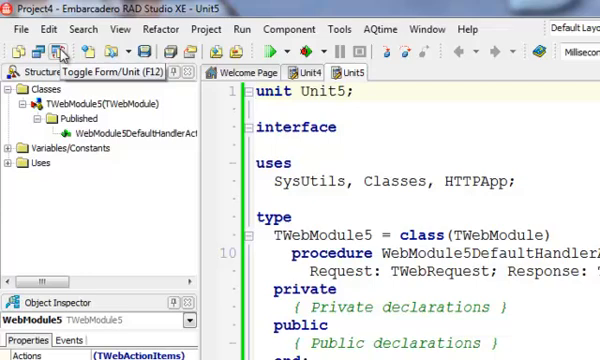
click(62, 54)
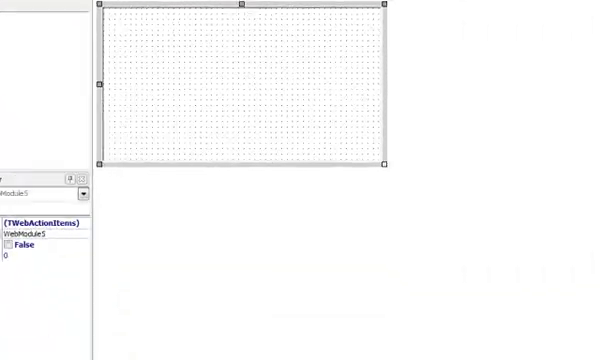
- Save All and browse to the C:\DataSnapLabs\WebBroker_jQueryMobileBoilerplate folder
key(ctrl+s)
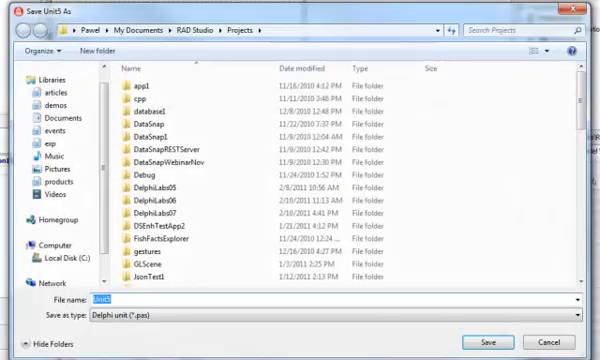
click(67, 255)
double_click(155, 84)
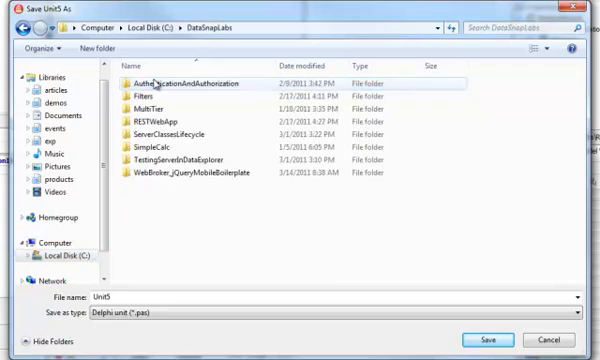
click(163, 174)
double_click(163, 174)
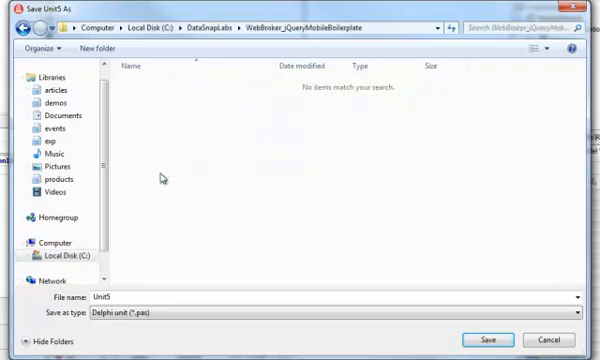
- Save the units as WebModuleUnit and MainFormUnit and name the project WebBrokerjQueryMobileBoilerplate
double_click(137, 297)
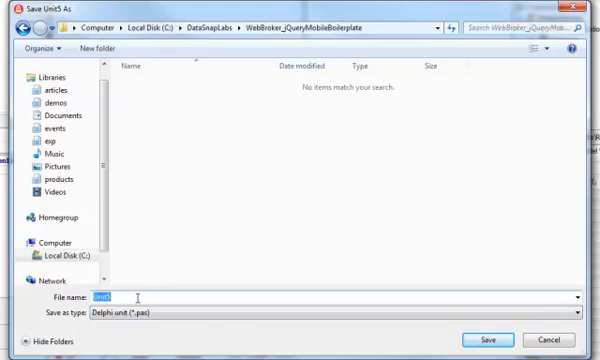
text(WebMog)
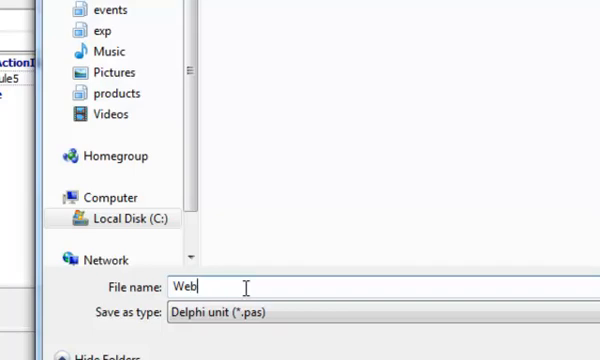
key(BackSpace)
text(duleUnit)
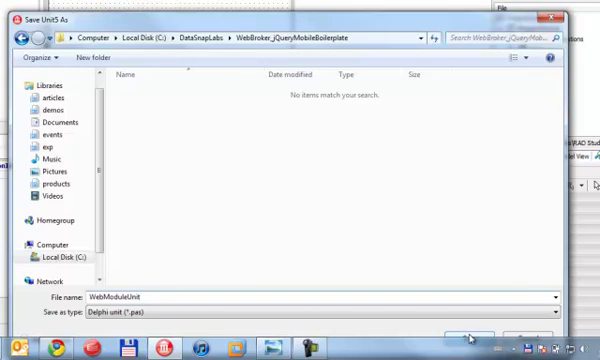
key(Return)
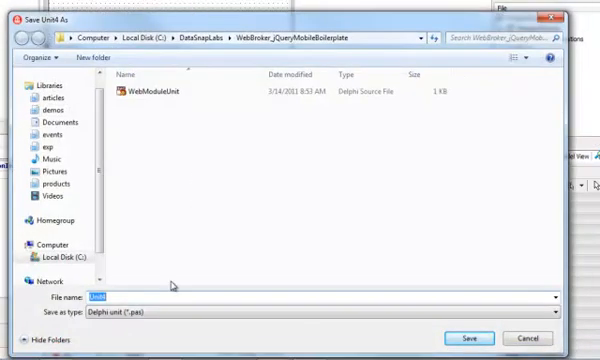
text(m)
key(BackSpace)
text(MainFormUnit)
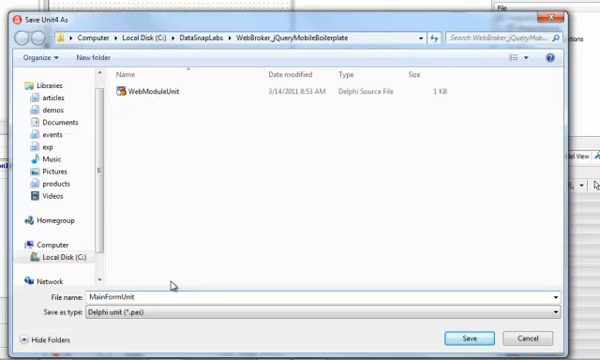
click(469, 338)
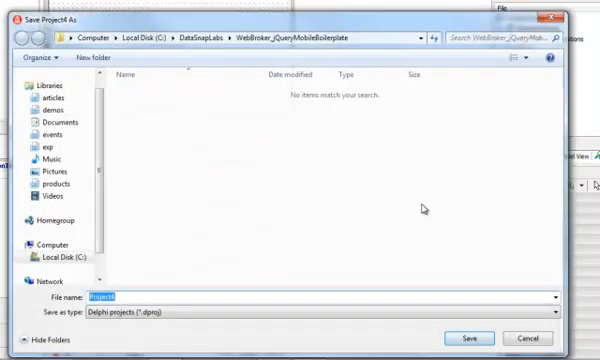
text(W)
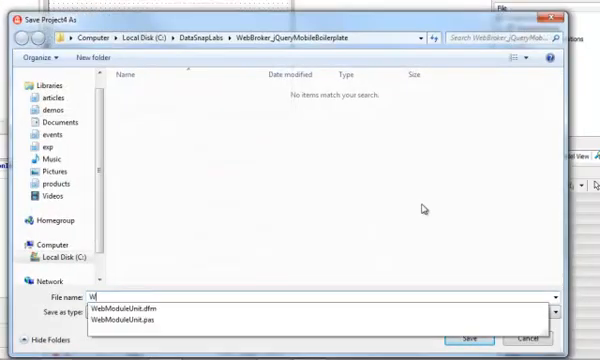
text(ebBrokerjQueryMobileBoilerplate)
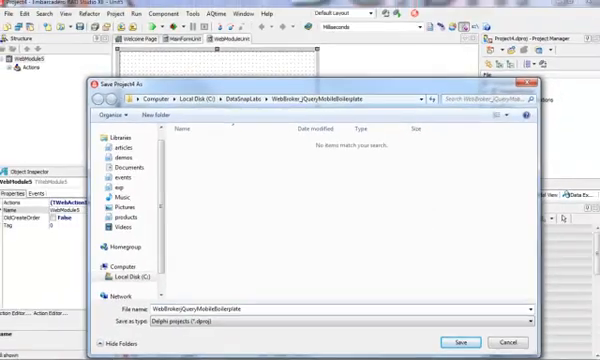
- Save the project as WebBrokerjQueryMobileBoilerplate and open WebModuleUnit.pas in the editor
click(466, 339)
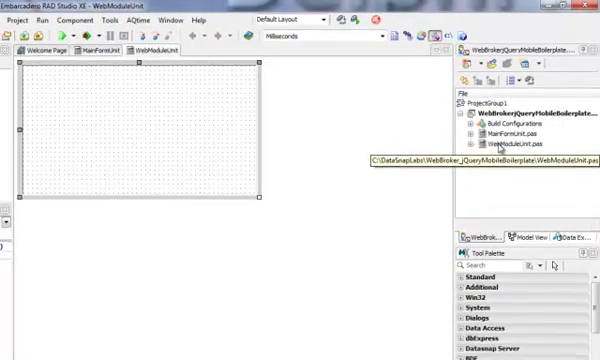
double_click(500, 144)
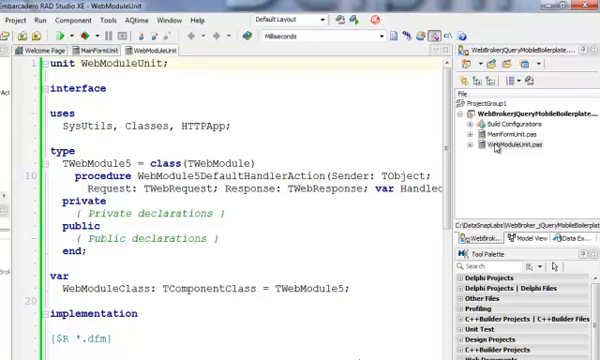
click(15, 20)
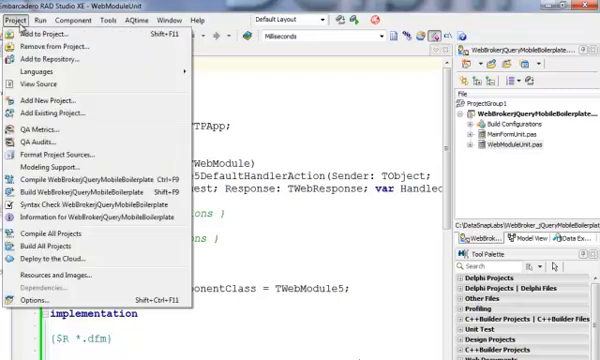
click(34, 300)
click(90, 170)
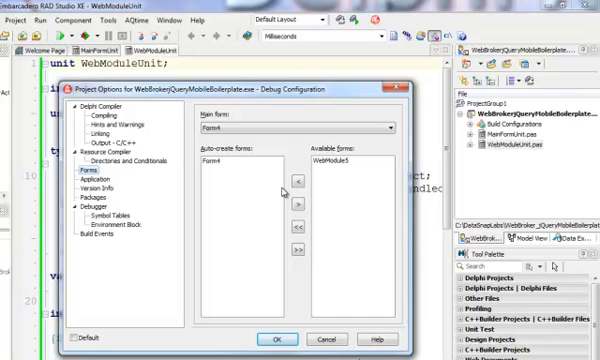
click(330, 161)
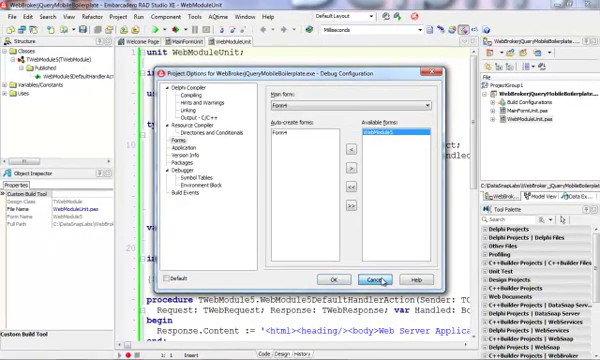
click(372, 284)
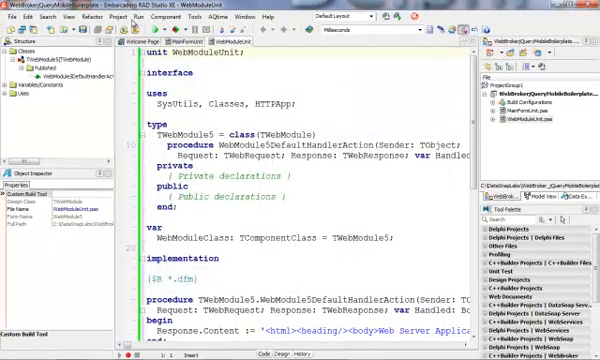
- View the project's main program source and highlight the Application.CreateForm line
click(118, 17)
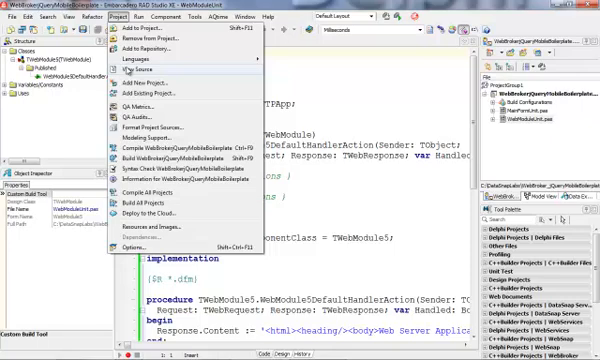
click(137, 69)
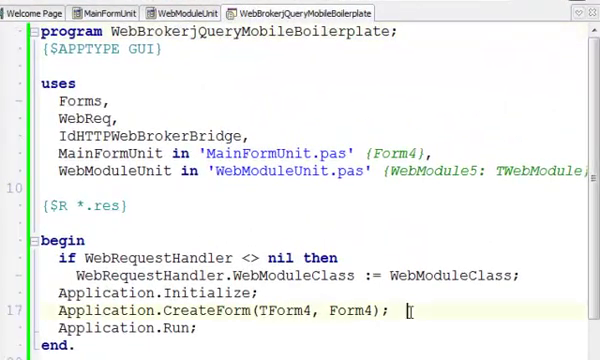
drag(352, 217, 248, 217)
drag(218, 311, 46, 326)
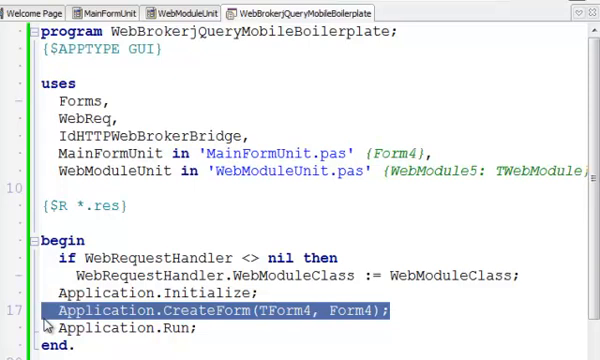
click(287, 345)
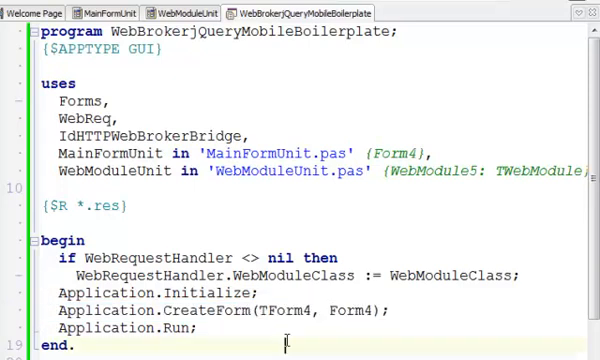
- Highlight the WebModuleClass assignment to the request handler on line 15
click(437, 276)
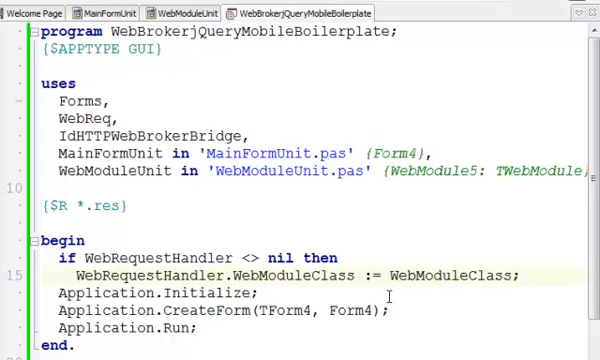
drag(355, 276, 232, 277)
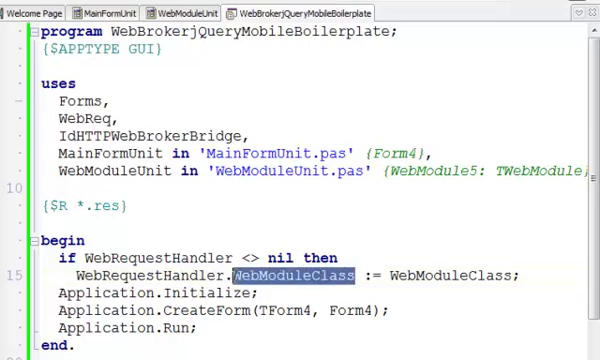
click(397, 311)
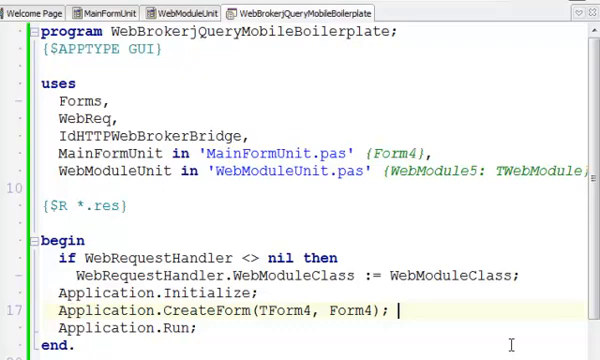
ctrl+click(445, 276)
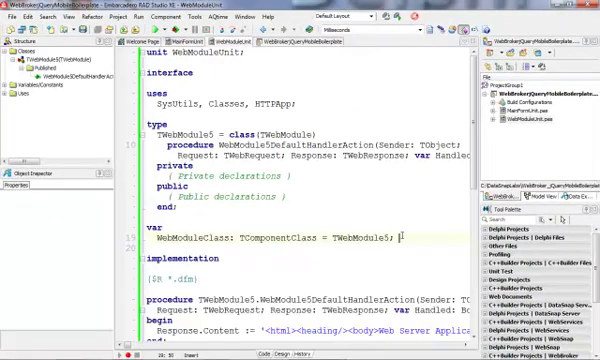
drag(396, 237, 156, 227)
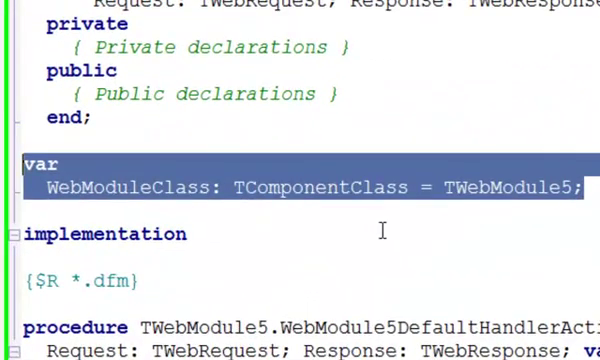
click(324, 255)
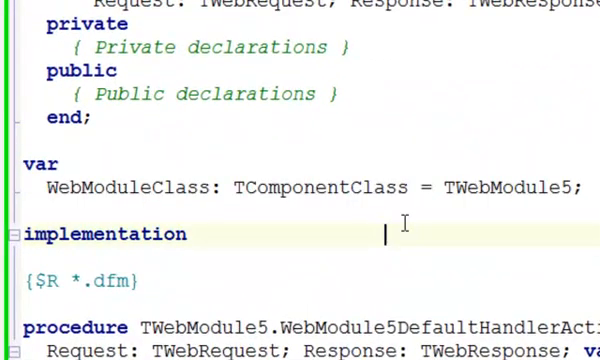
drag(572, 187, 432, 187)
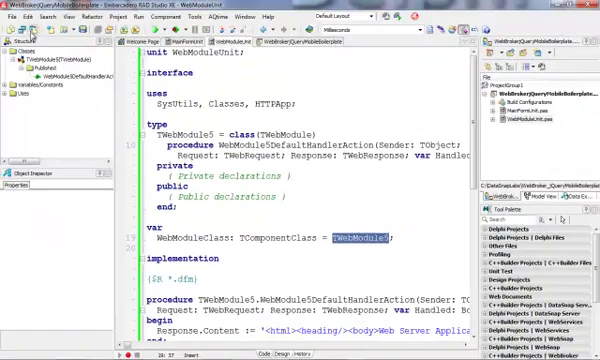
- Rename the web module to WebModuleMain in the Object Inspector
key(F12)
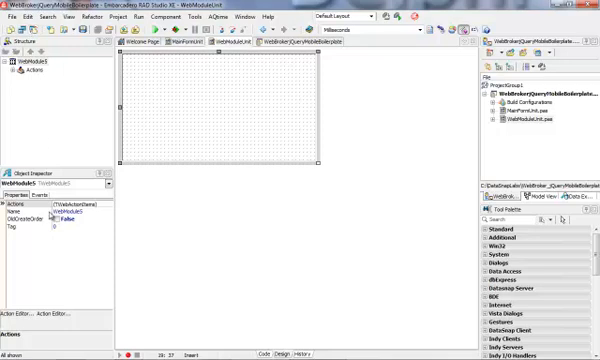
click(91, 210)
text(Main)
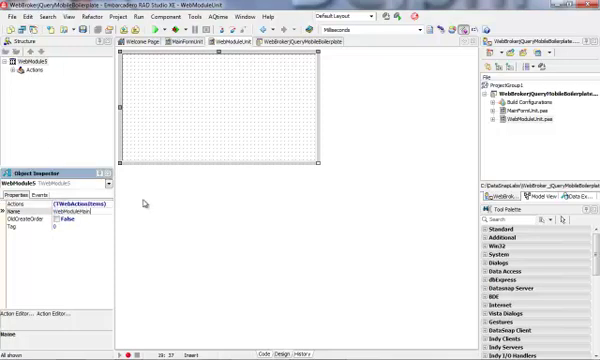
key(Return)
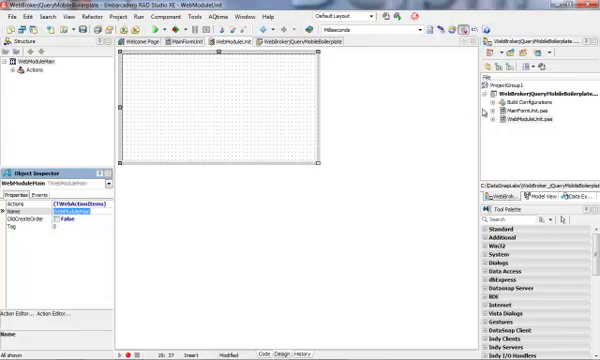
click(186, 42)
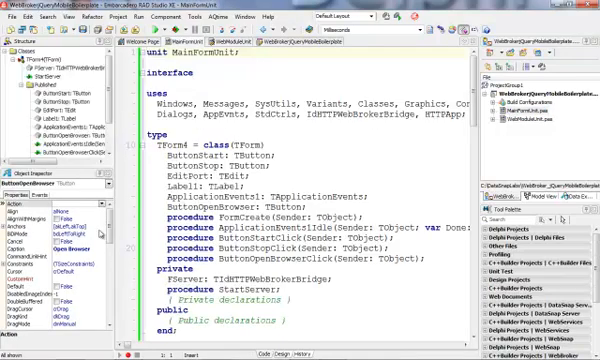
drag(108, 228, 110, 285)
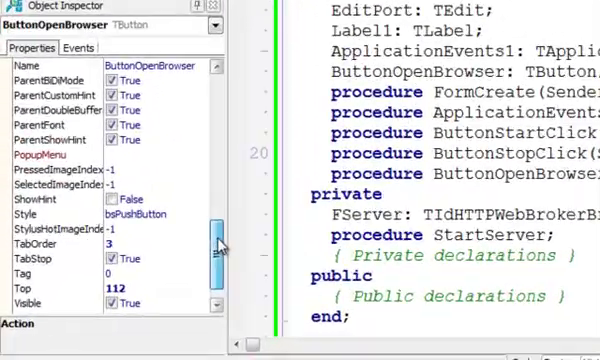
drag(110, 285, 110, 262)
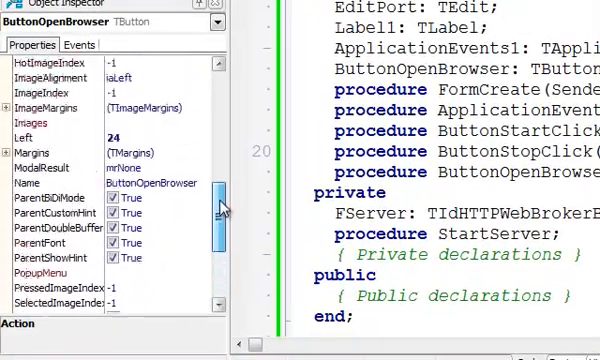
drag(221, 205, 221, 175)
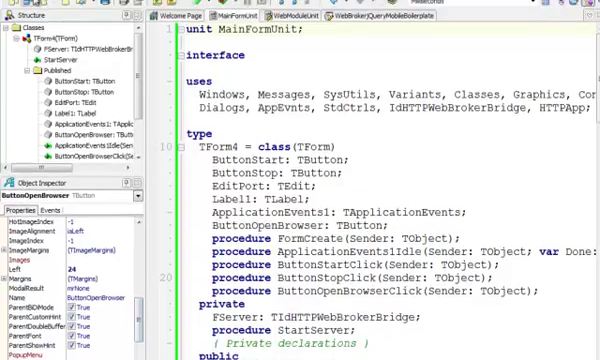
- Rename the main form from Form4 to FormMain in the Object Inspector
key(F12)
click(285, 164)
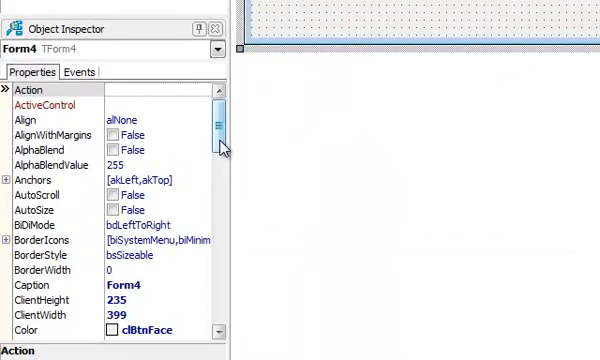
drag(219, 125, 221, 222)
click(150, 240)
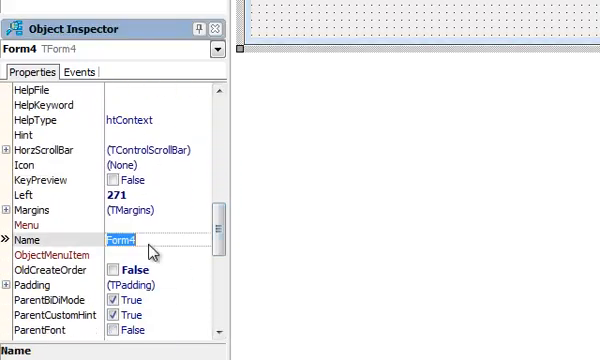
key(End)
key(BackSpace)
text(Main)
key(Return)
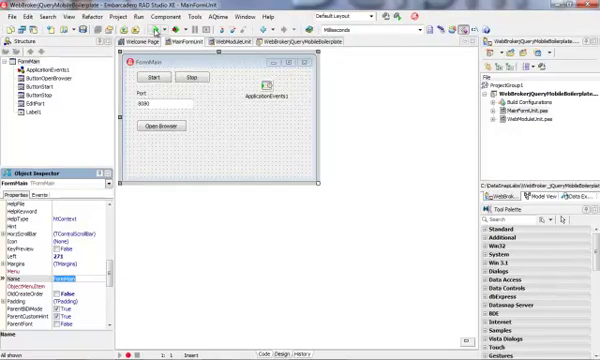
- Build and run the app, start its web server on port 8080 and allow firewall access
click(158, 31)
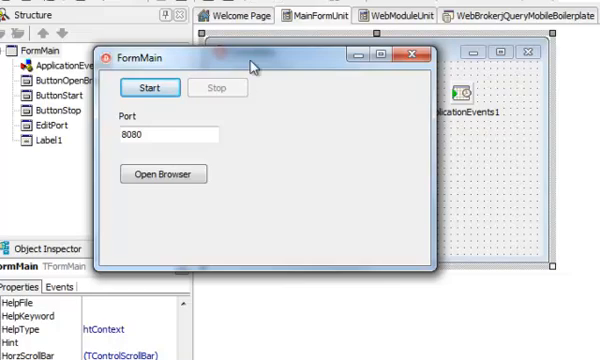
click(168, 91)
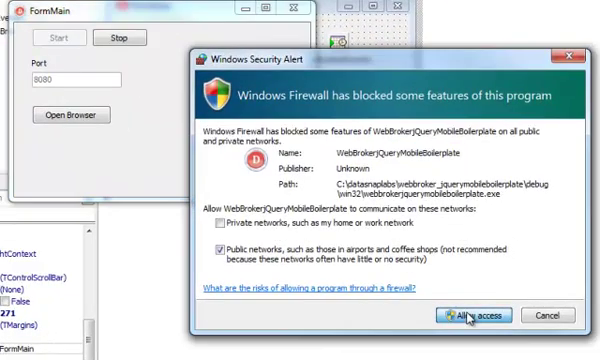
click(470, 316)
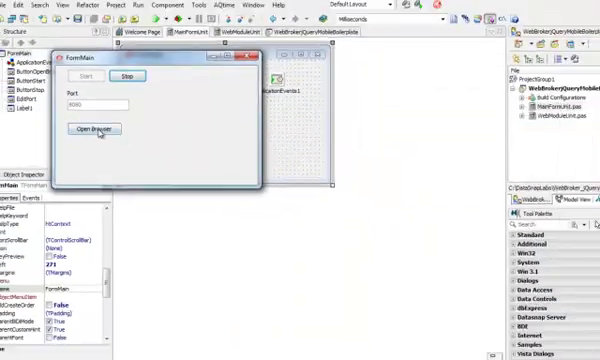
- View localhost:8080 reading 'Web Server Application' in Chrome, then close the tab
click(70, 115)
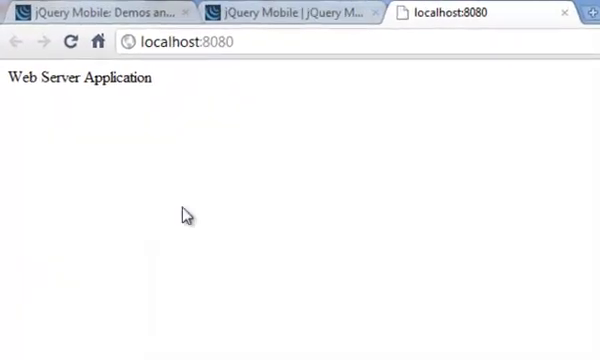
drag(158, 78, 11, 68)
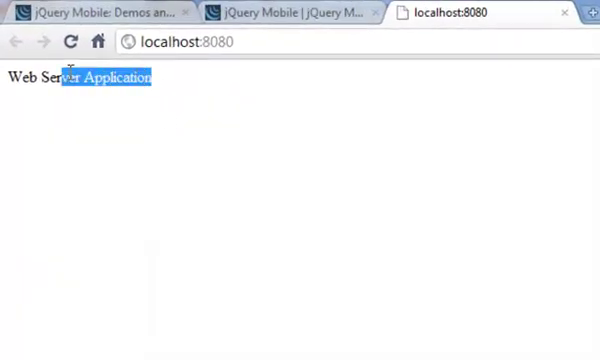
click(178, 222)
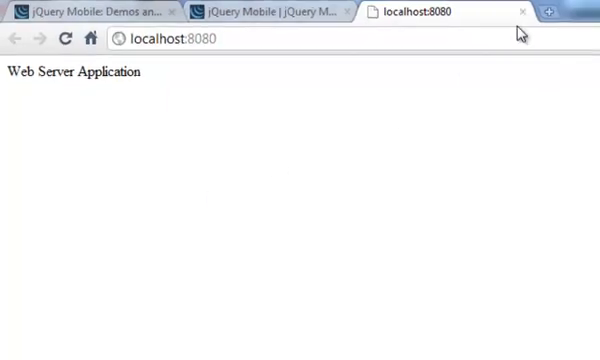
click(563, 12)
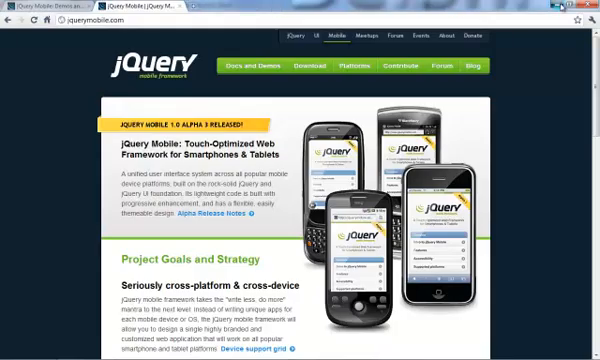
- Close the running FormMain server and show WebModuleUnit in design view
key(alt+Tab)
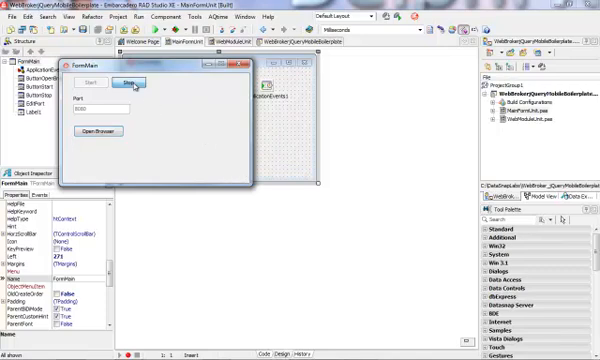
click(244, 65)
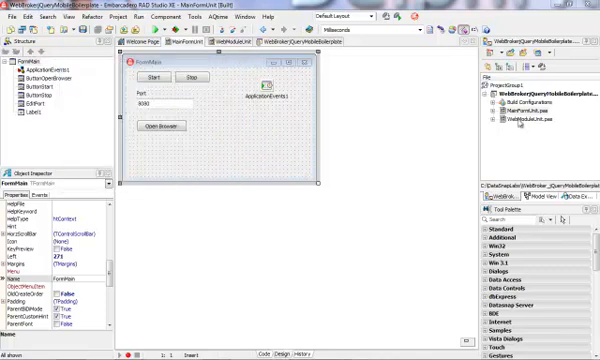
click(232, 41)
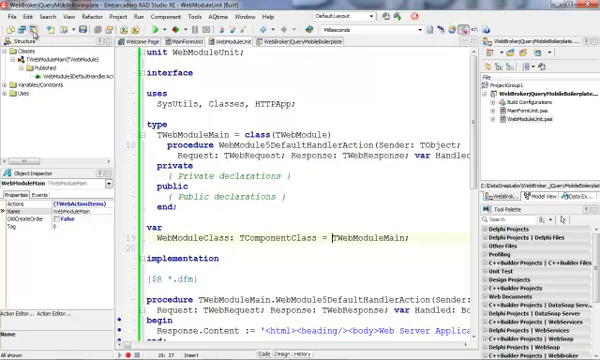
key(F12)
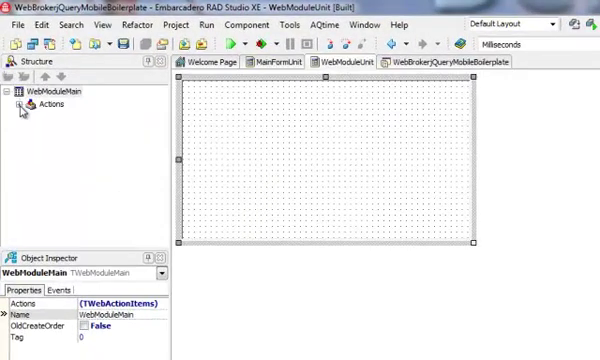
- Expand the module's Actions in Structure and select its Actions property
click(20, 106)
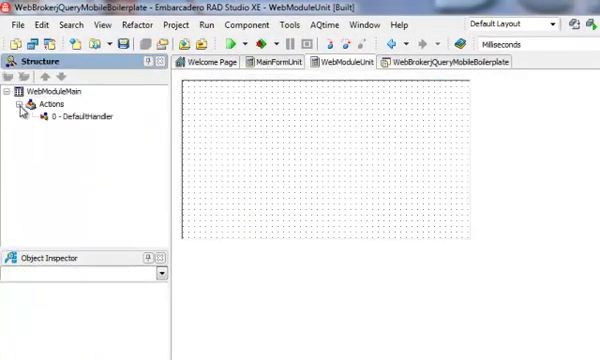
click(345, 143)
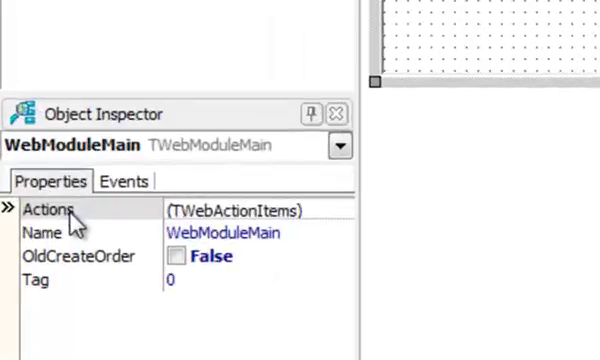
click(24, 206)
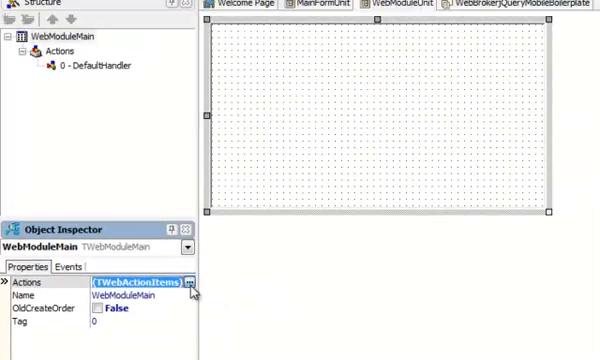
- Bring up the actions editor and select the DefaultHandler action
click(261, 255)
drag(283, 14, 280, 103)
click(175, 182)
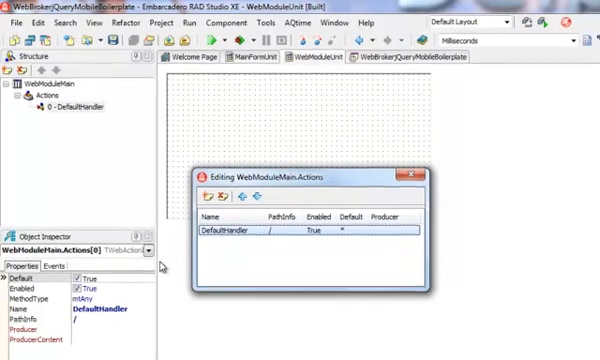
drag(155, 260, 182, 272)
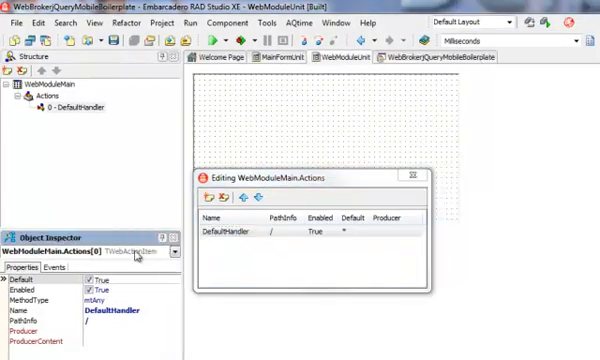
click(224, 233)
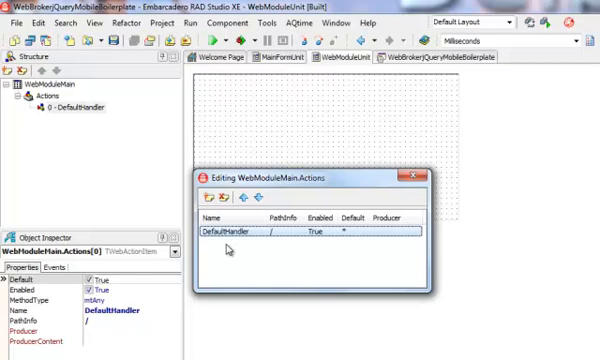
- Try MethodType mtGet on DefaultHandler, revert to mtAny, and inspect its path
click(110, 299)
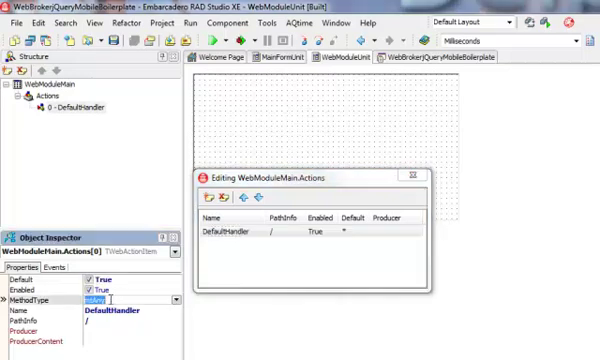
click(177, 300)
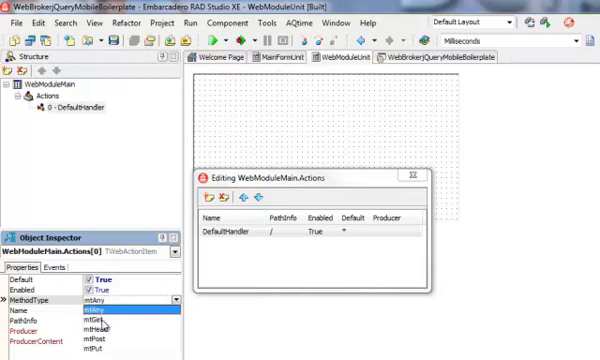
click(97, 320)
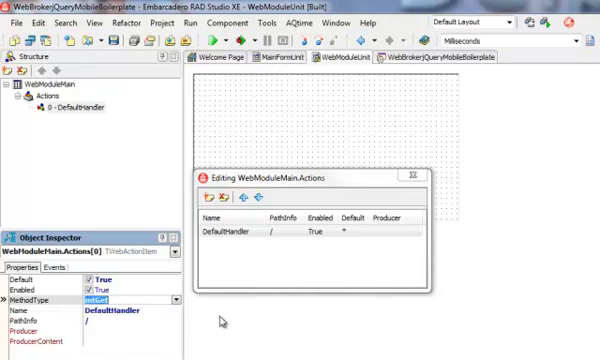
click(175, 300)
click(118, 309)
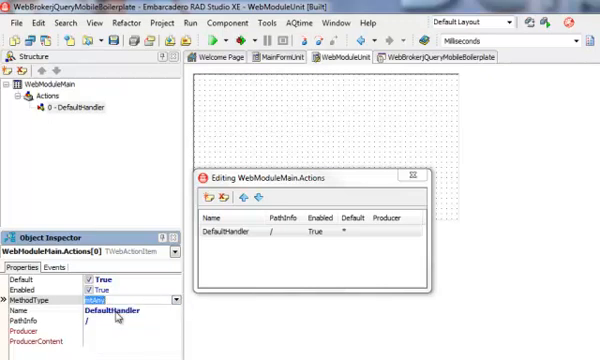
click(90, 320)
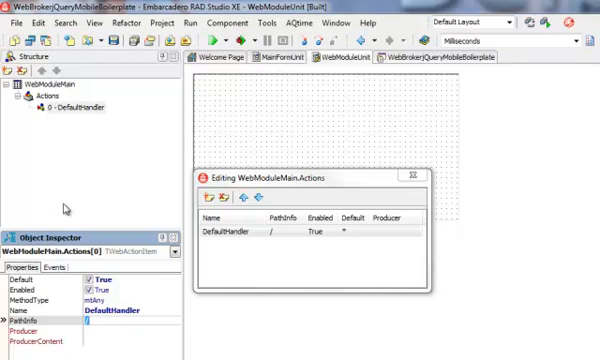
- Jump to DefaultHandler's OnAction handler code and close the actions editor
click(54, 268)
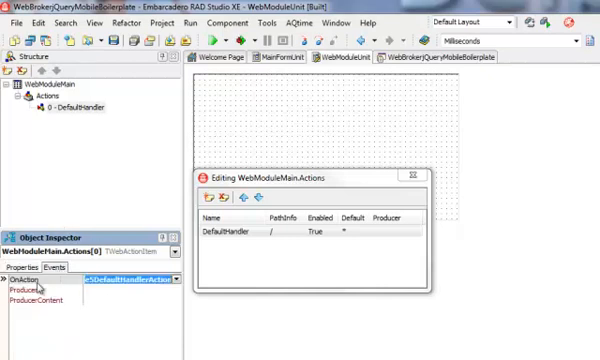
double_click(130, 279)
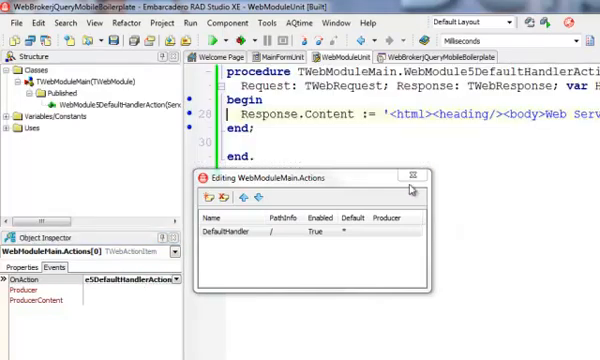
click(412, 176)
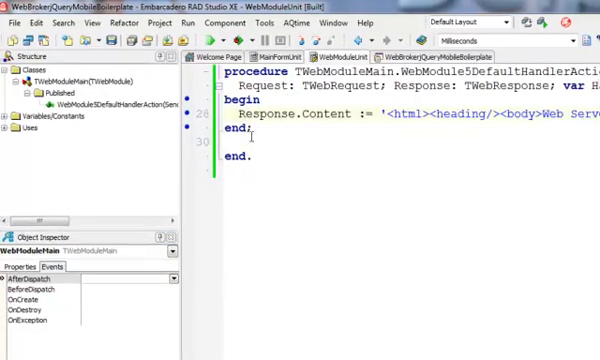
- Switch the IDE desktop layout to 'editor only'
click(424, 22)
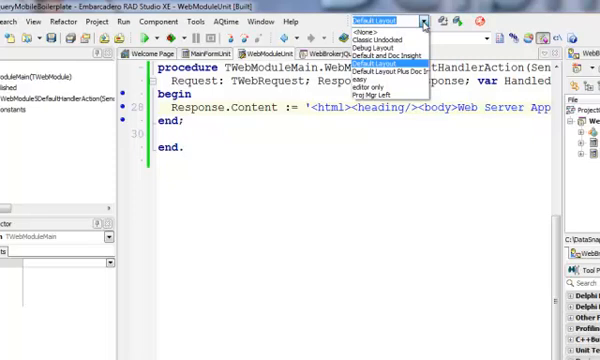
click(368, 88)
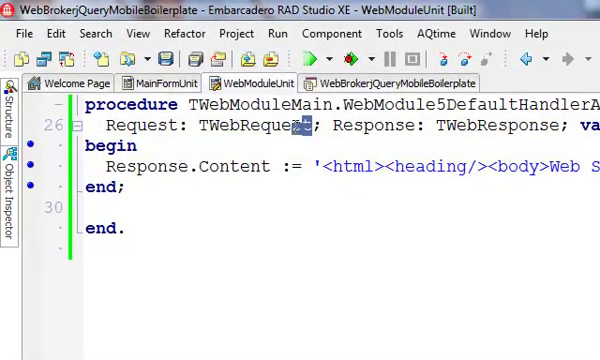
- Highlight the handler's Request, Response and Handled parameters in turn to explain them
drag(300, 125, 106, 125)
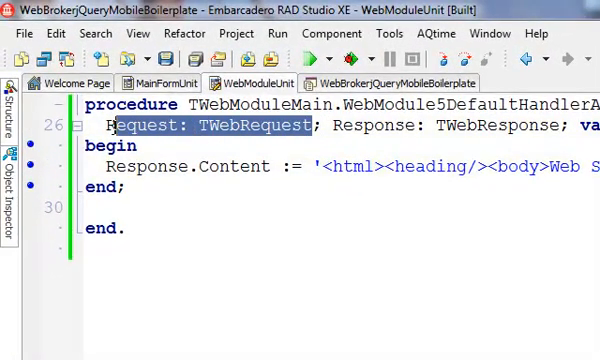
click(172, 145)
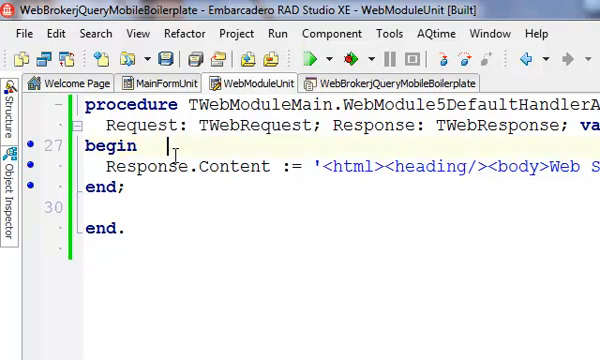
drag(176, 125, 138, 125)
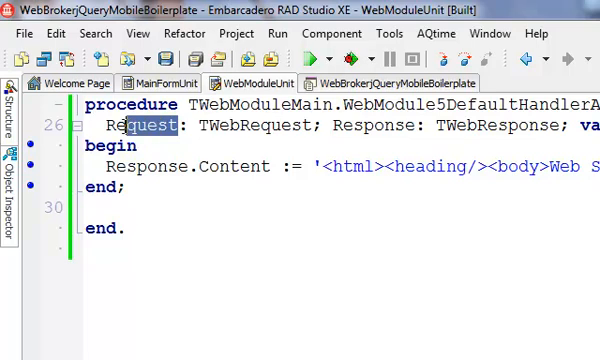
click(160, 145)
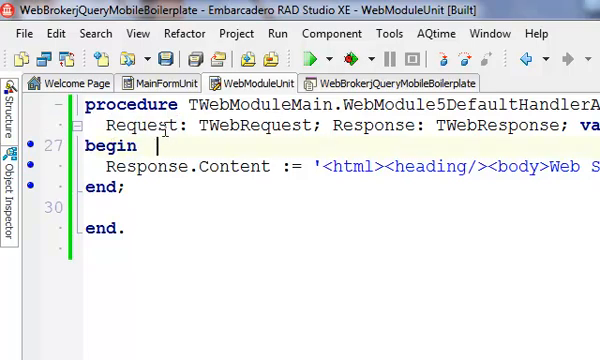
double_click(140, 125)
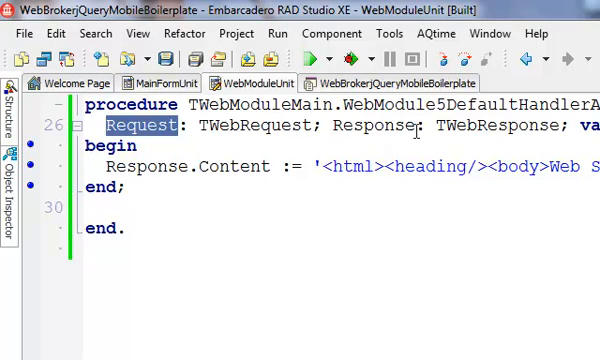
drag(415, 125, 334, 127)
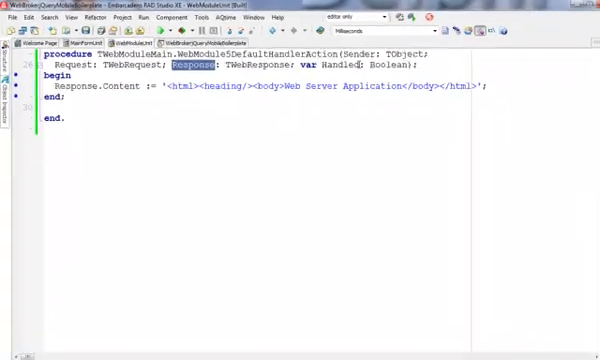
double_click(560, 104)
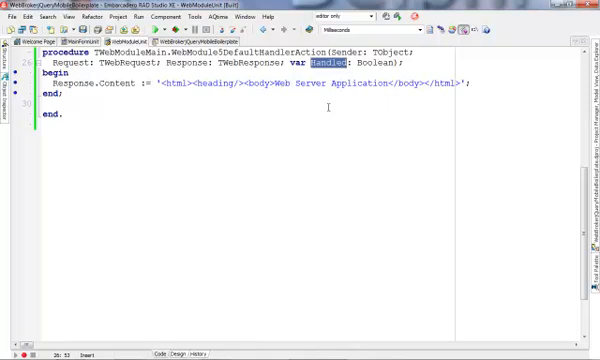
- Move the Response.Content HTML string onto its own line and select it for replacement
click(157, 83)
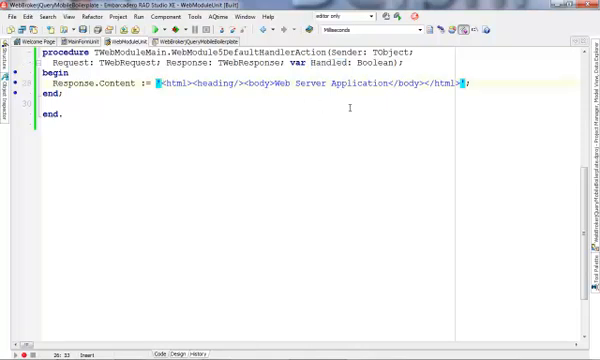
key(shift+End)
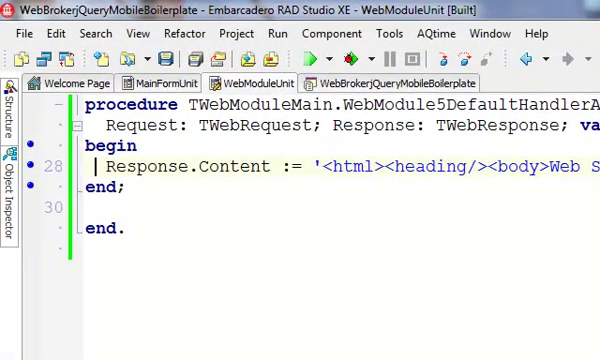
key(ctrl+Right)
key(ctrl+Right)
key(ctrl+Right)
key(shift+End)
key(shift+Left)
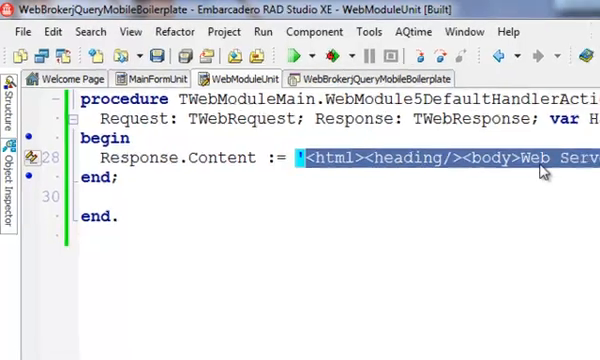
key(End)
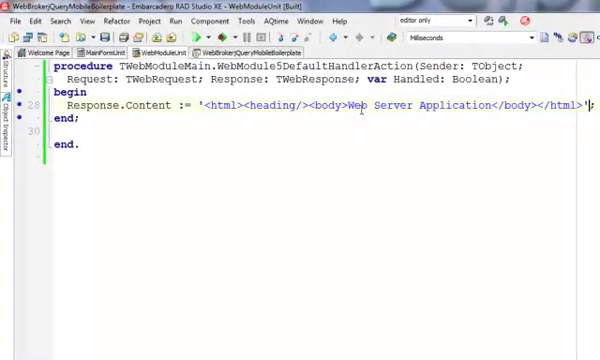
key(ctrl+Left)
key(ctrl+Left)
key(ctrl+Left)
key(ctrl+Left)
key(ctrl+Left)
key(ctrl+Left)
key(ctrl+Left)
key(ctrl+Left)
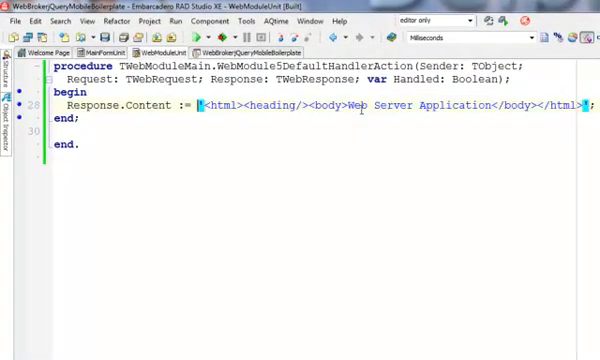
key(Return)
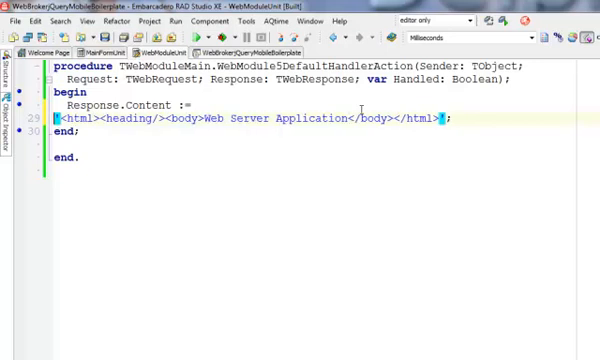
key(Home)
key(shift+End)
key(shift+Right)
key(shift+Right)
text(')
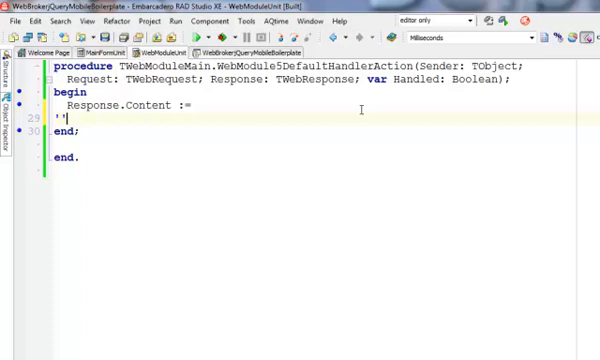
text(<p>)
text(He)
text(llo)
text( Wor)
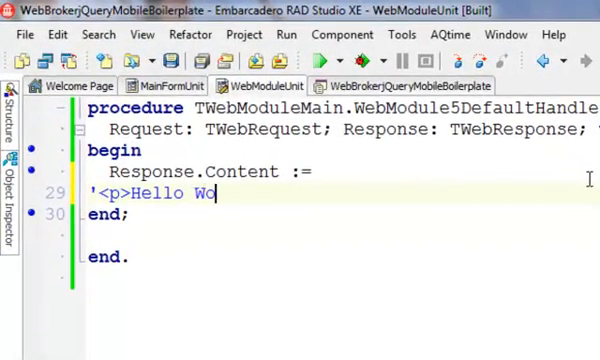
text(ld")
- Replace it with '<p>"Hello World" from Delphi-Labs!</p>', fixing typos
key(Left)
key(Left)
key(Left)
key(ctrl+Left)
text(")
key(End)
text(fro)
key(BackSpace)
text(m Delphi-Lbs)
key(BackSpace)
key(BackSpace)
text(an)
key(BackSpace)
text(bs!<>)
key(BackSpace)
text(/p>')
- Start a concatenated second line with +'<p aligned under the first string
key(Return)
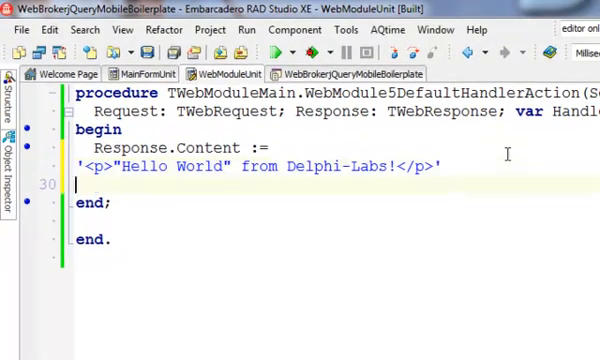
text(+)
key(Up)
key(Home)
key(Down)
key(End)
text(<>)
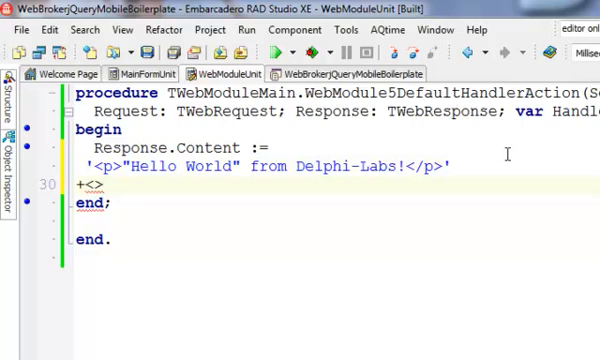
key(Left)
key(Left)
text(')
key(Right)
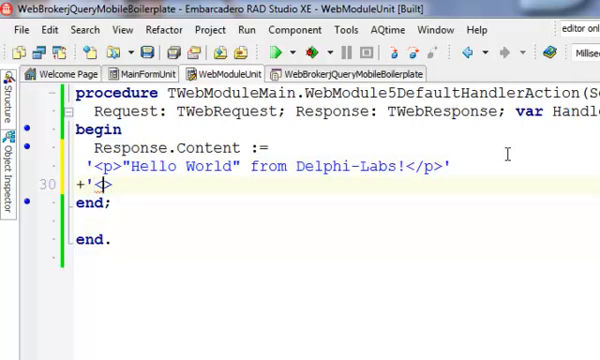
text(p)
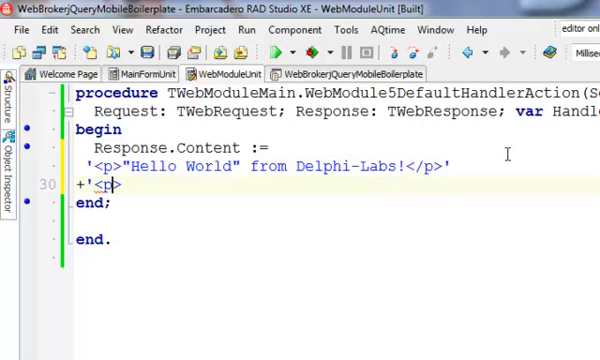
- Add '<p>The time on the server is <b>' + DateTimeToStr(Now) + '</b></p>' and begin a new line
key(Right)
text(The time on the server)
text( i)
text(s )
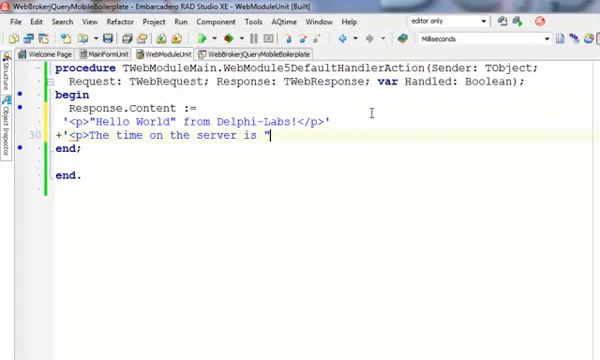
text(' + )
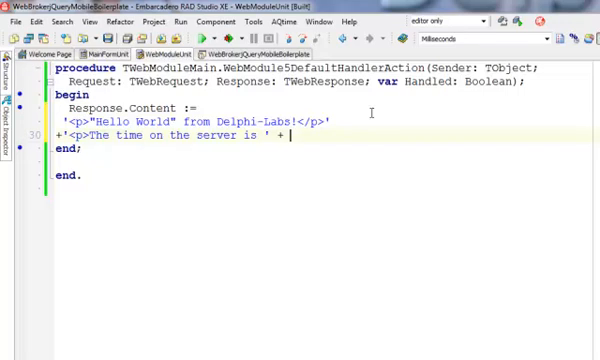
text(DateTimeToStr(Now))
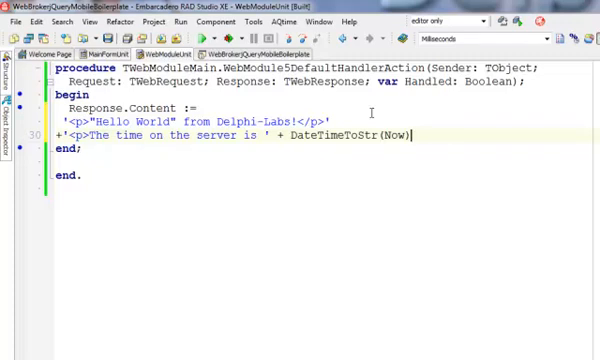
text( + <>)
key(Left)
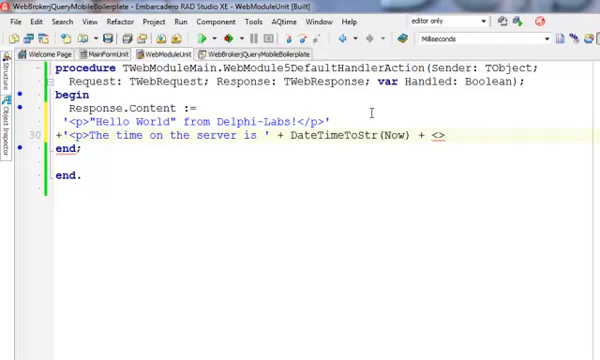
key(Left)
text(')
key(End)
text(')
key(Left)
key(Left)
text(/p)
key(Left)
key(Left)
key(Left)
text(<>)
key(Left)
text(/b)
key(ctrl+Left)
key(ctrl+Left)
key(ctrl+Left)
key(ctrl+Left)
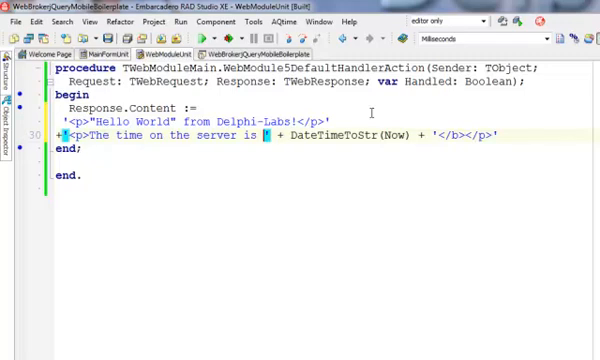
text(<>)
key(Left)
text(b)
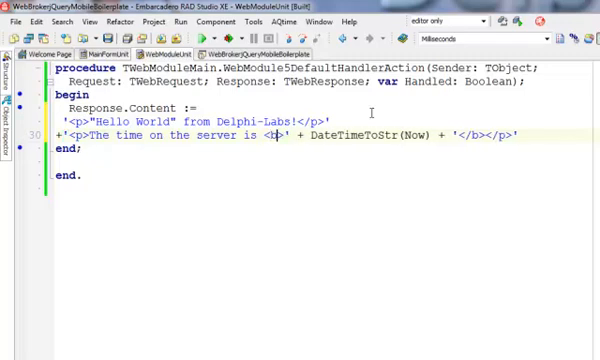
key(End)
key(Return)
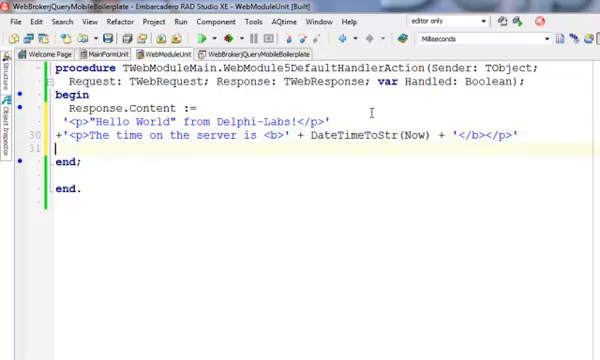
text(+')
text(<>)
- Add '<p>HTTP response content type is ' + Response.ContentType + '</p>' to the response
key(Left)
text(p>)
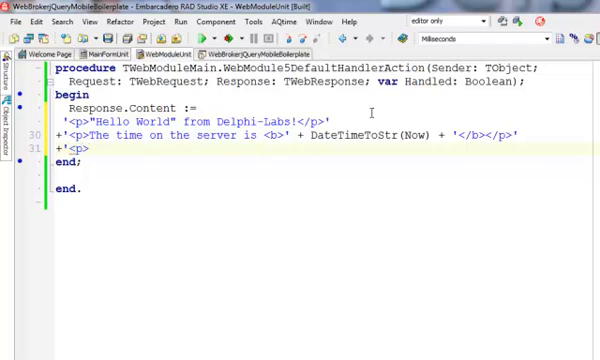
text(HTTP re)
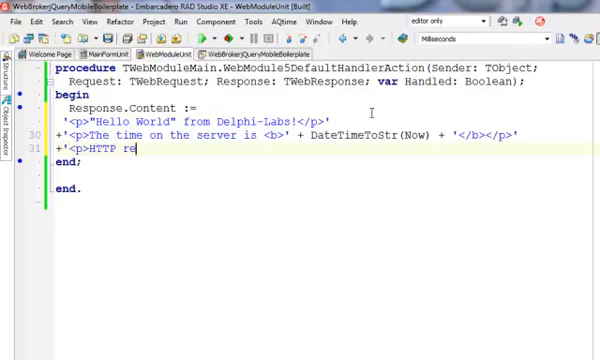
text(sponse content type is )
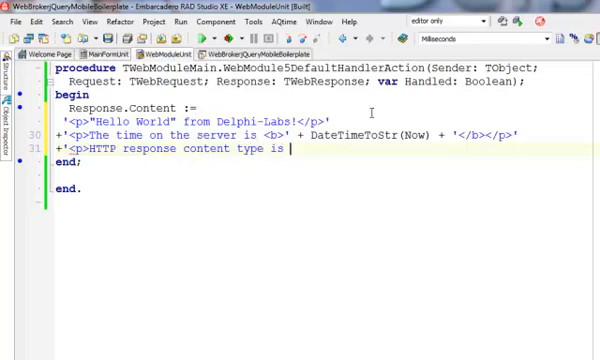
text(' + )
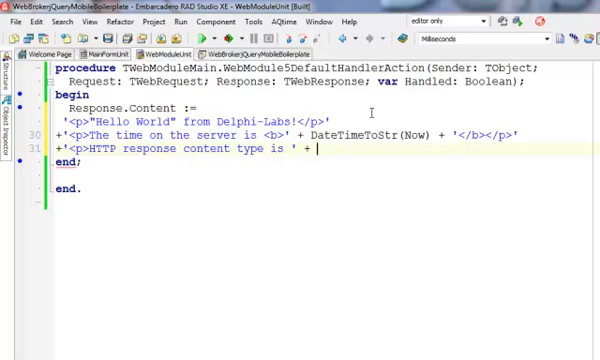
text(Response.Co)
key(Down)
key(Down)
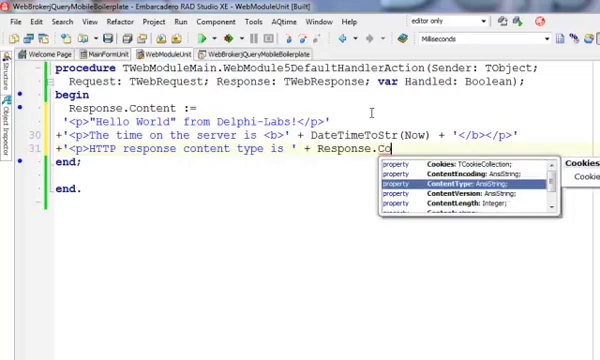
key(Return)
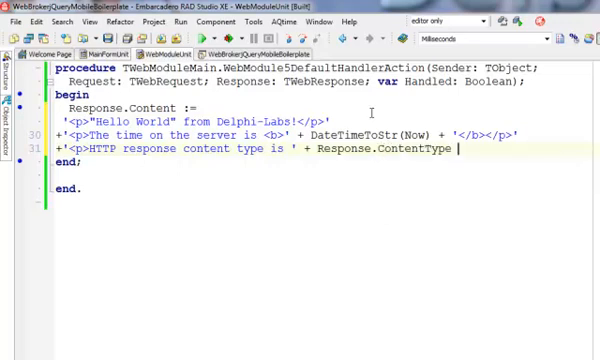
text(+)
text( ')
text(/p)
key(Left)
key(Left)
text(<)
key(End)
text(>';)
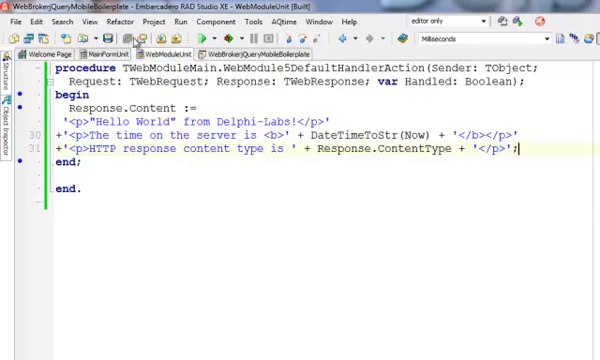
- Rebuild and run the server, start it and open localhost:8080 in the browser
click(203, 39)
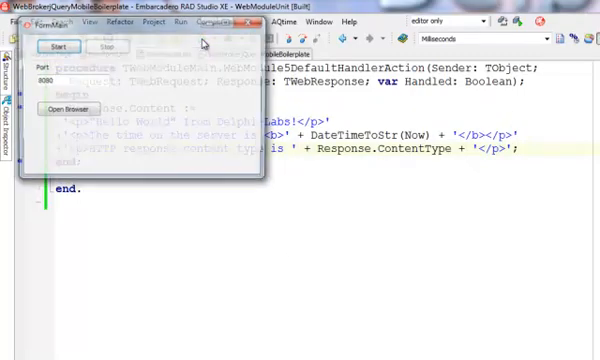
click(57, 47)
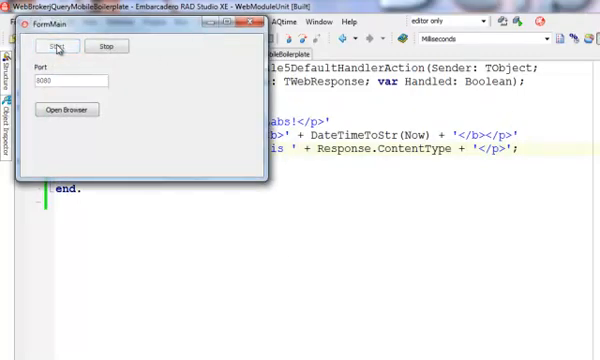
click(67, 110)
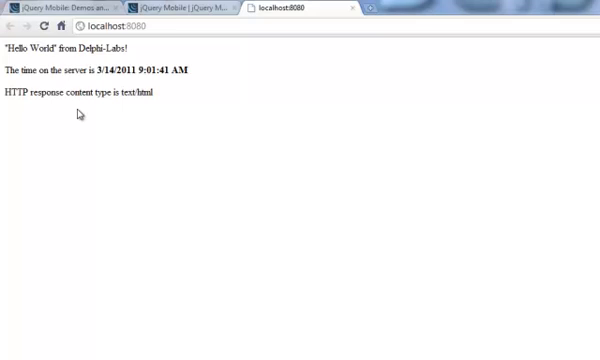
- Point out the text/html content type on the served page, then close the localhost tab
drag(155, 92, 120, 92)
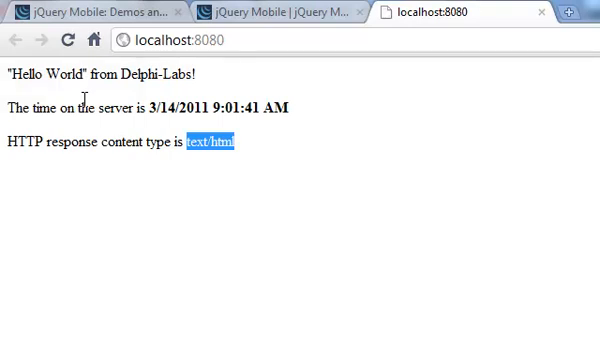
click(107, 185)
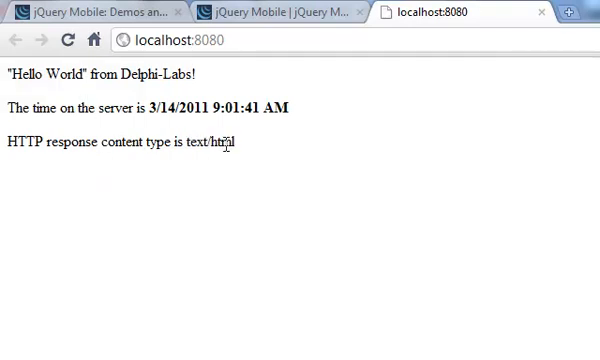
drag(235, 141, 187, 143)
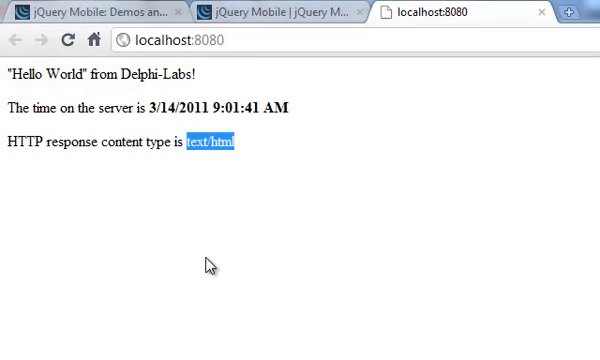
click(541, 12)
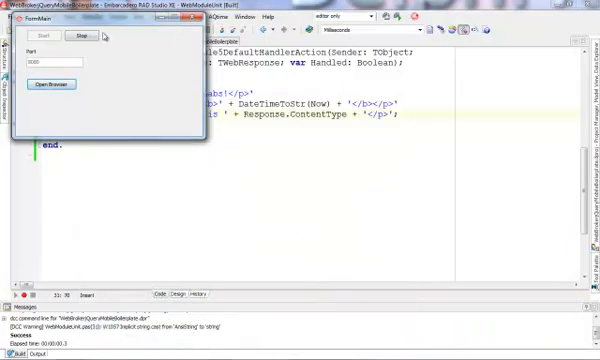
- Stop the web server, close FormMain and select 'Content' in Response.Content
click(81, 35)
click(196, 18)
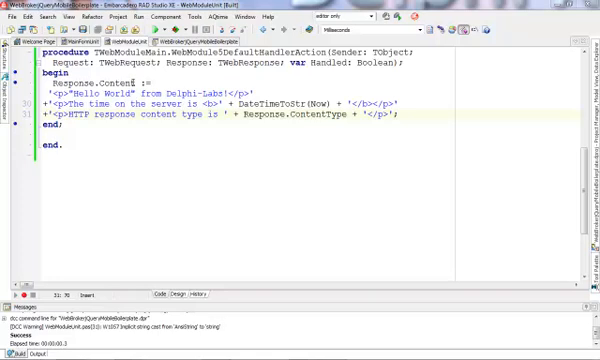
double_click(117, 83)
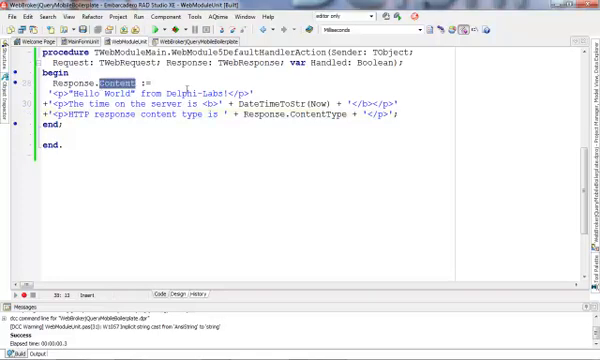